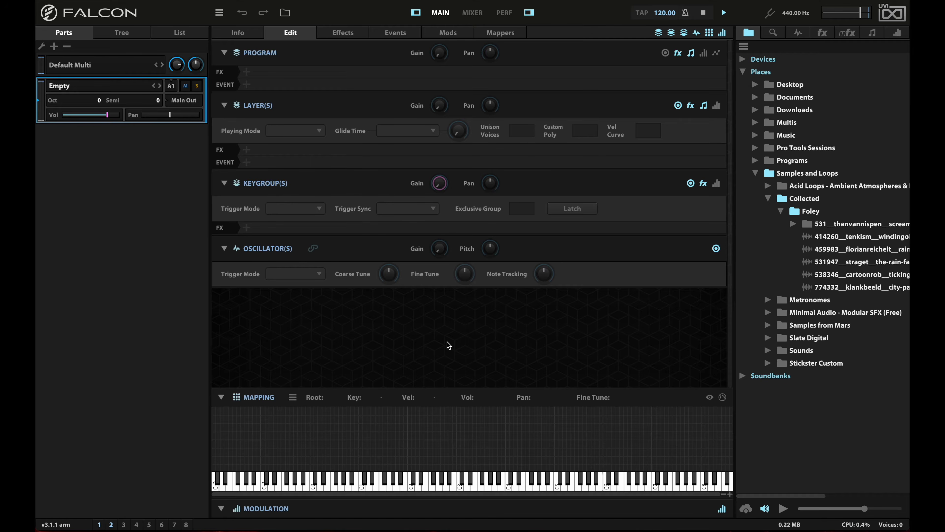
Load the sample 774332__klankbeeld__city-pasture-spring-1029-am-240519_0721.wav into the empty mapping and collapse the Mapping, Program, Layer and Keygroup sections.
left_click_drag(856, 287, 375, 412)
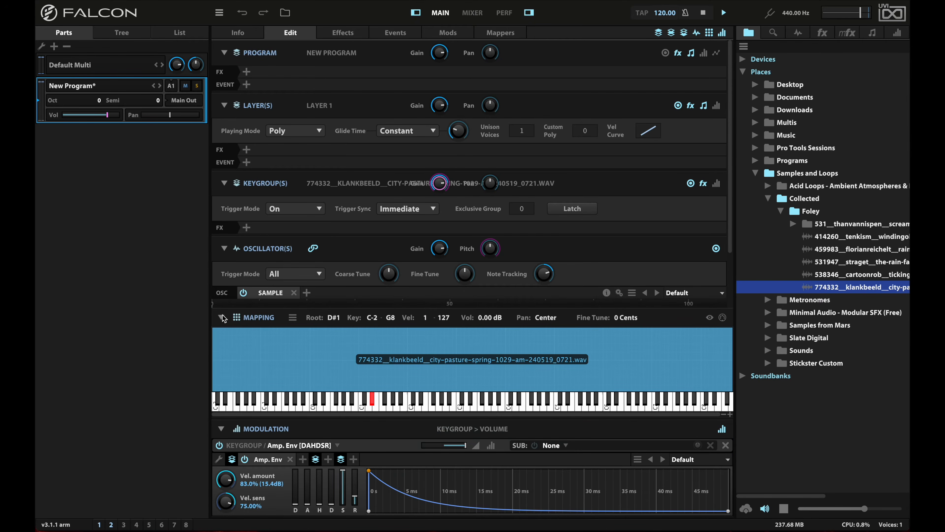
left_click(221, 318)
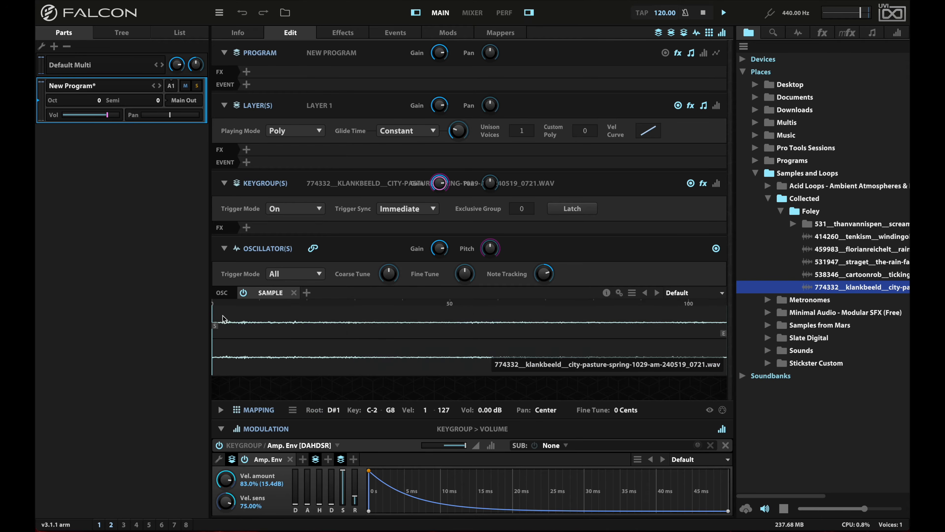
left_click(224, 52)
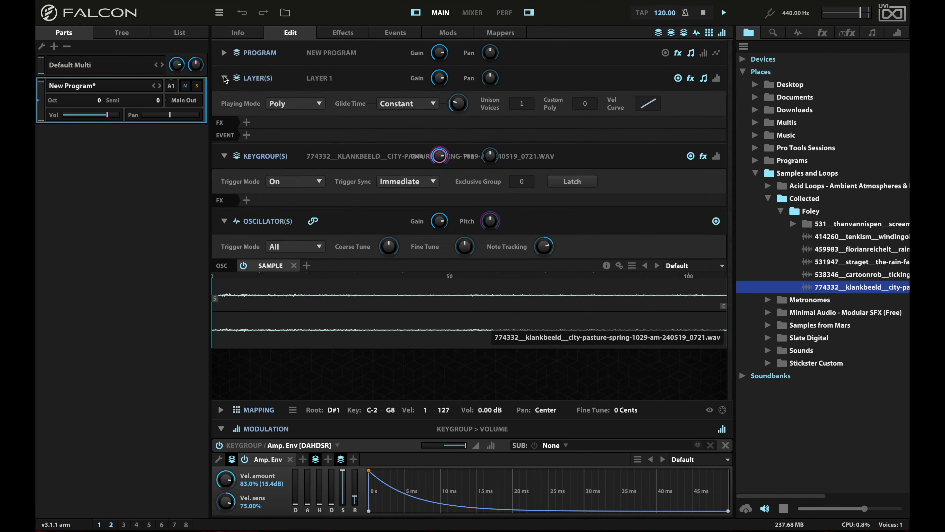
left_click(224, 78)
left_click(224, 103)
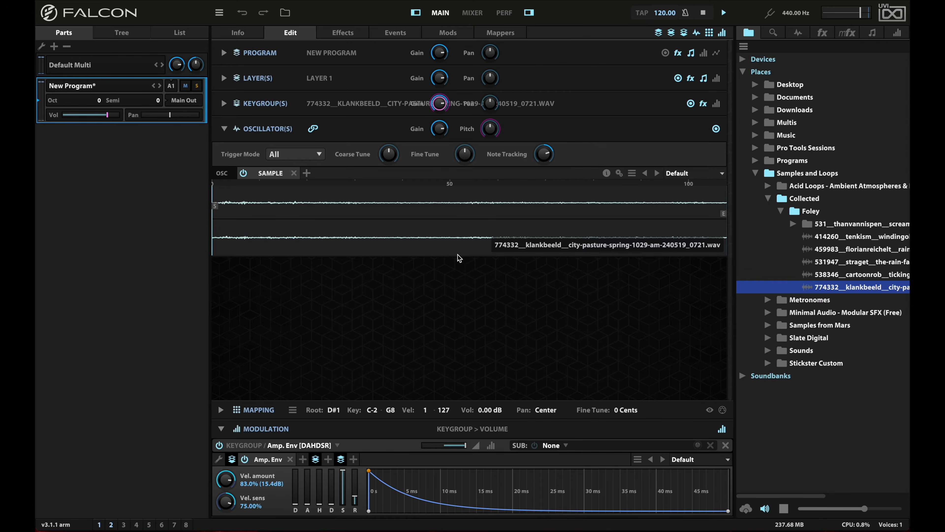
Examine the sample's waveform at different time and amplitude zoom levels around the 51-second mark.
left_click(481, 262)
left_click(468, 244)
scroll(461, 252, "up", 10)
scroll(460, 252, "down", 10)
scroll(460, 252, "up", 3)
scroll(460, 252, "up", 3)
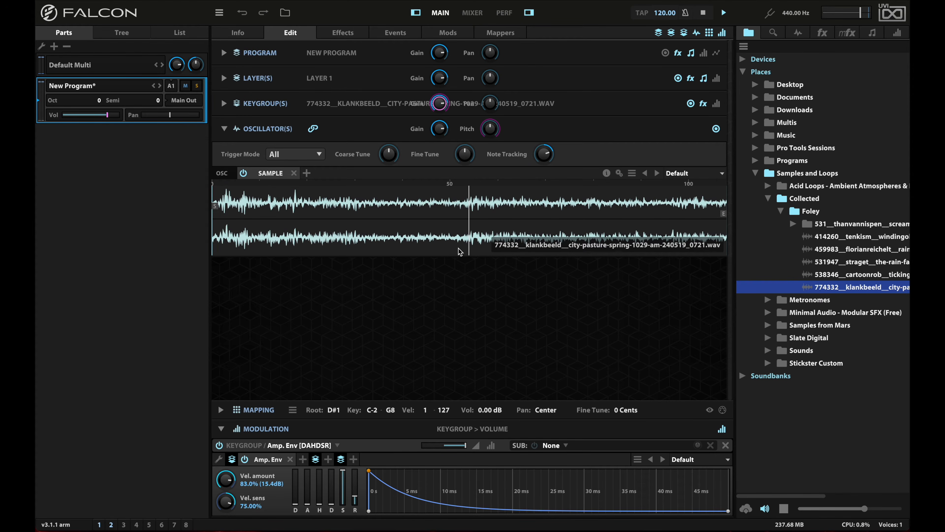
scroll(461, 252, "down", 10)
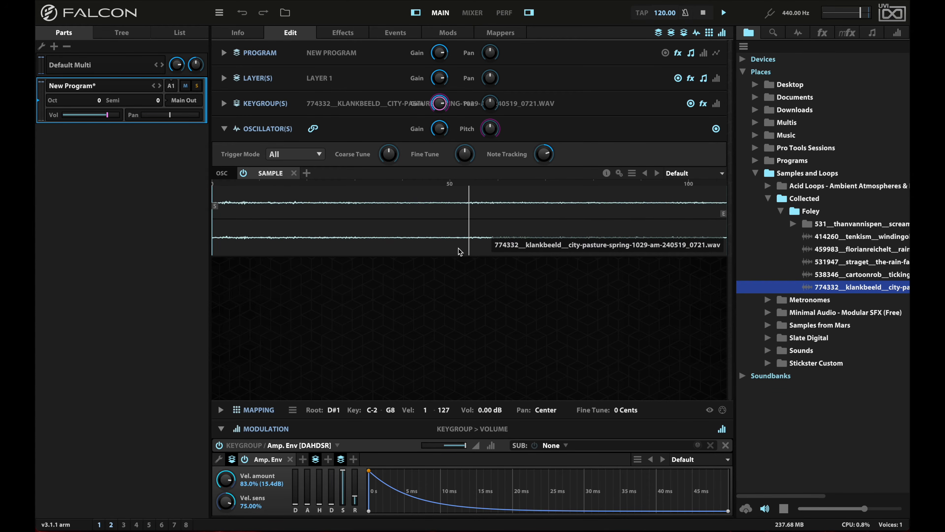
scroll(460, 252, "up", 8)
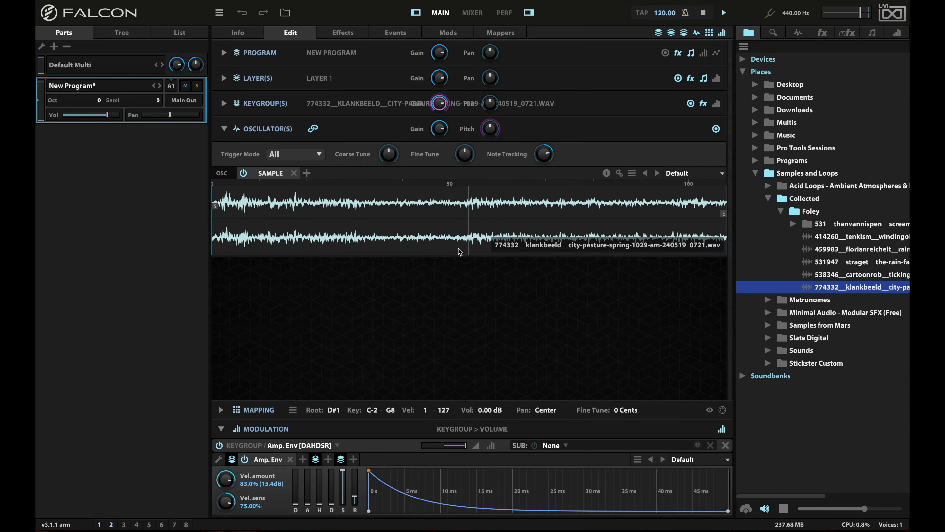
scroll(460, 252, "up", 15)
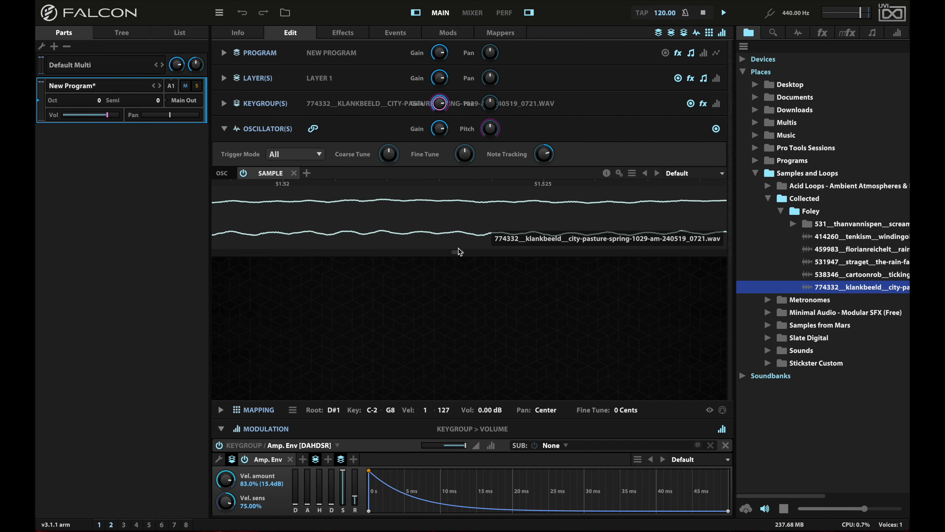
scroll(461, 252, "down", 10)
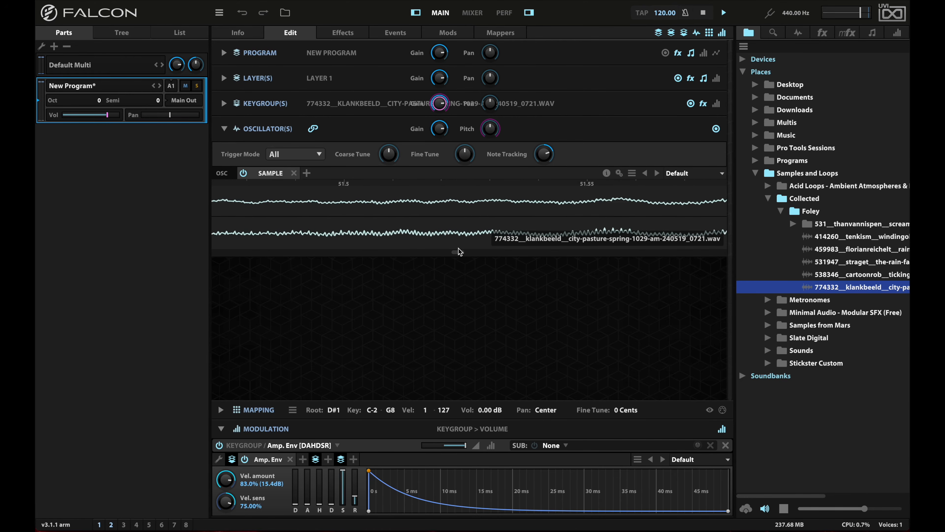
scroll(461, 252, "down", 3)
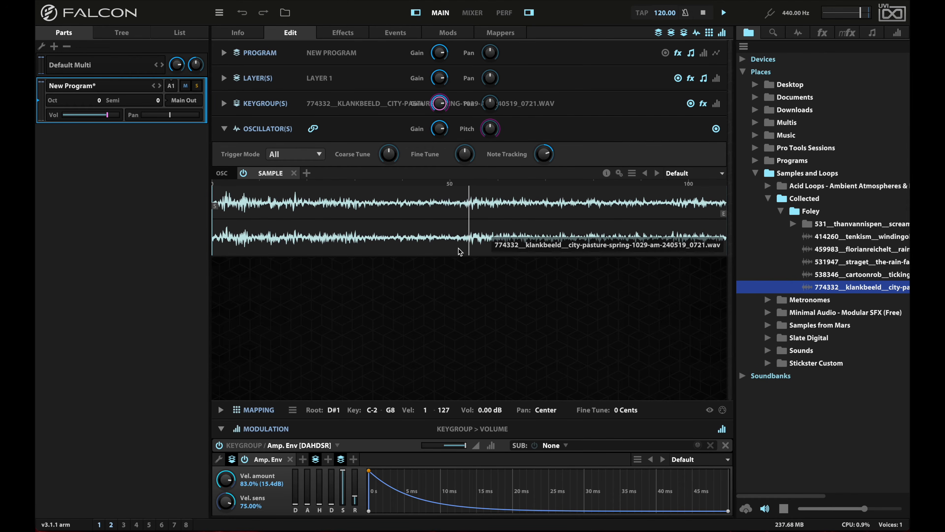
scroll(460, 252, "up", 15)
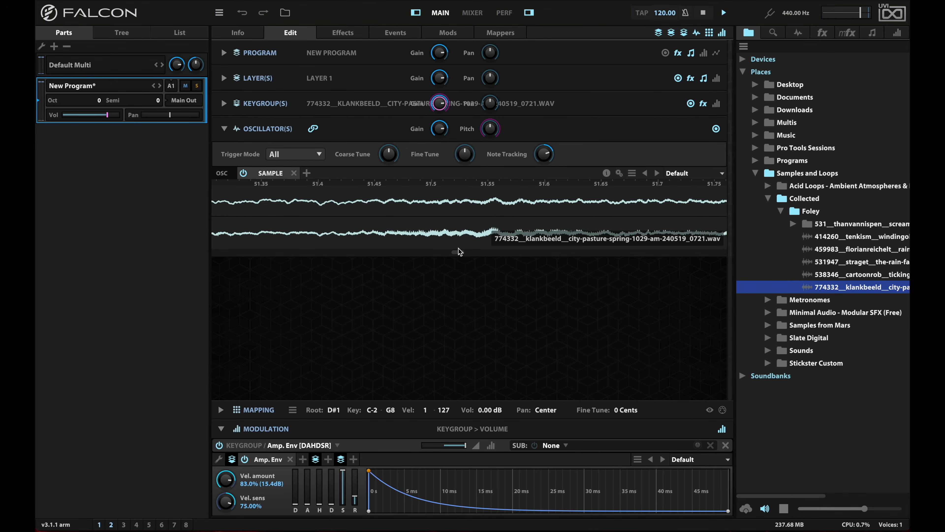
scroll(460, 252, "up", 5)
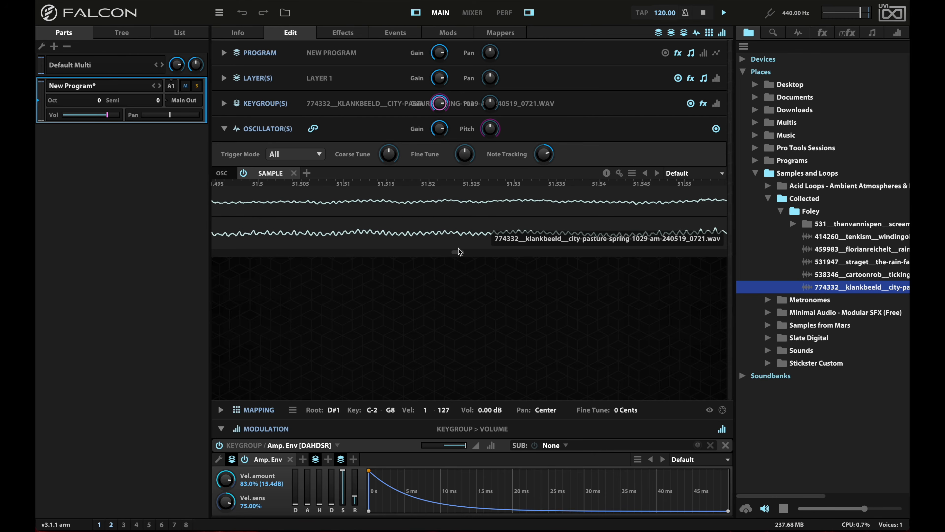
scroll(460, 252, "up", 10)
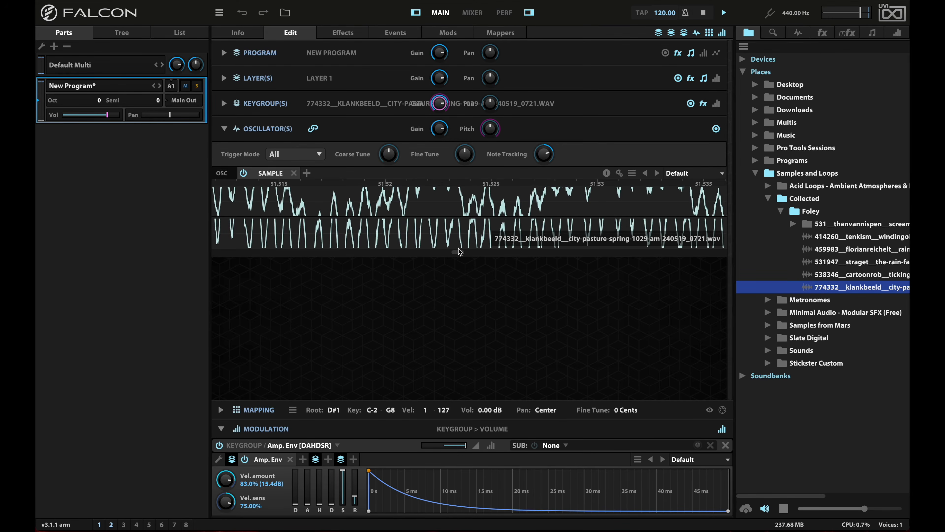
scroll(460, 252, "up", 5)
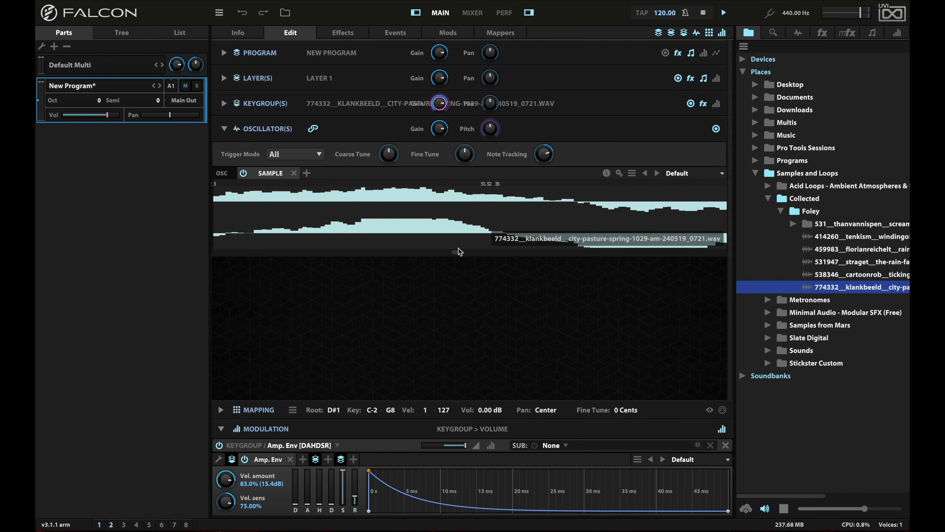
scroll(460, 252, "up", 5)
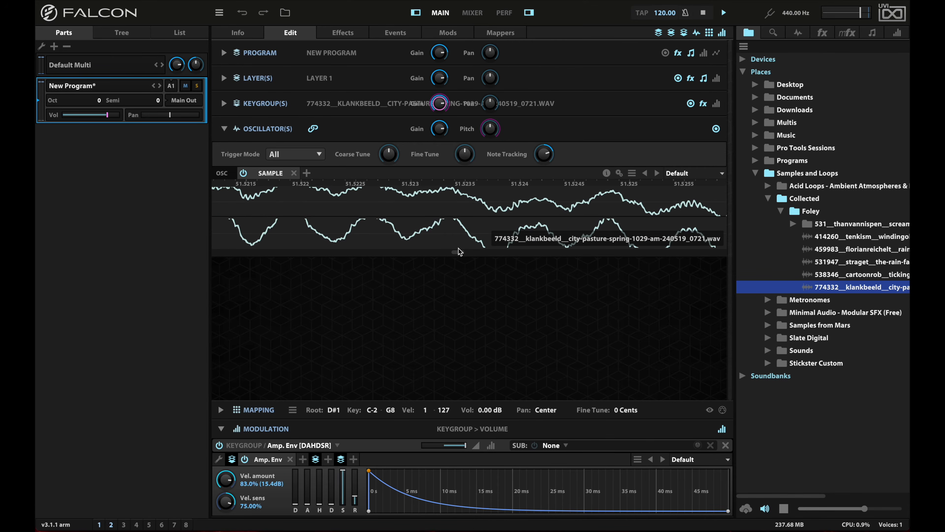
Enlarge the waveform display's height and show the whole sample with its amplitude magnified.
left_click_drag(458, 253, 460, 377)
scroll(471, 316, "down", 5)
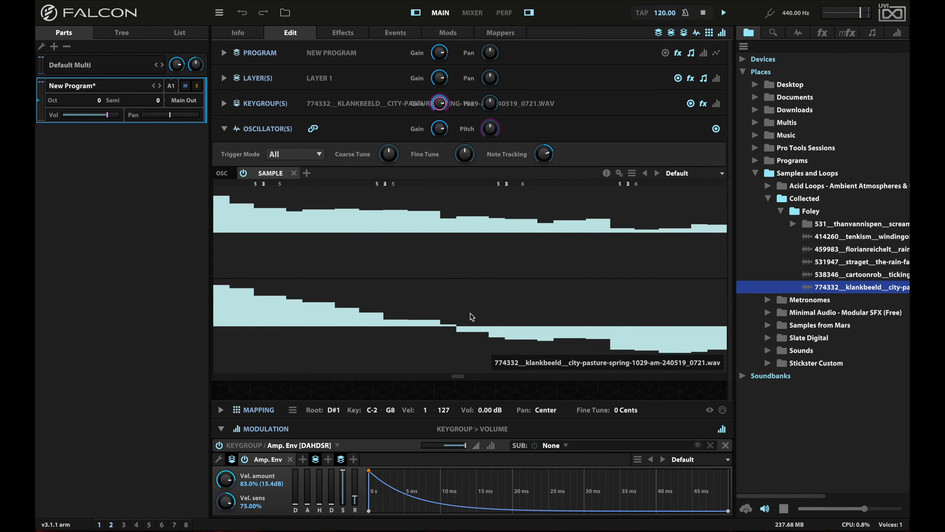
scroll(471, 317, "up", 5)
scroll(470, 312, "down", 5)
scroll(470, 313, "down", 5)
scroll(470, 313, "down", 5)
scroll(470, 315, "down", 5)
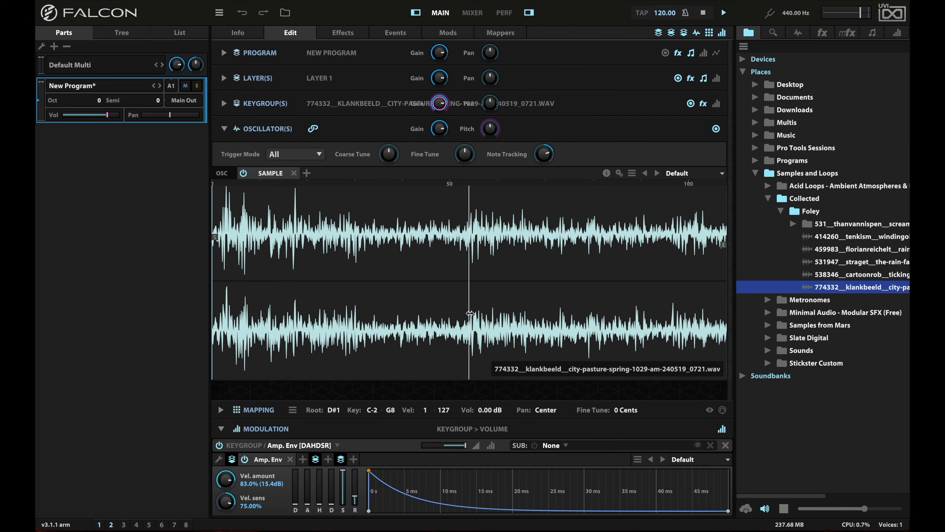
scroll(470, 313, "down", 3)
scroll(470, 314, "up", 2)
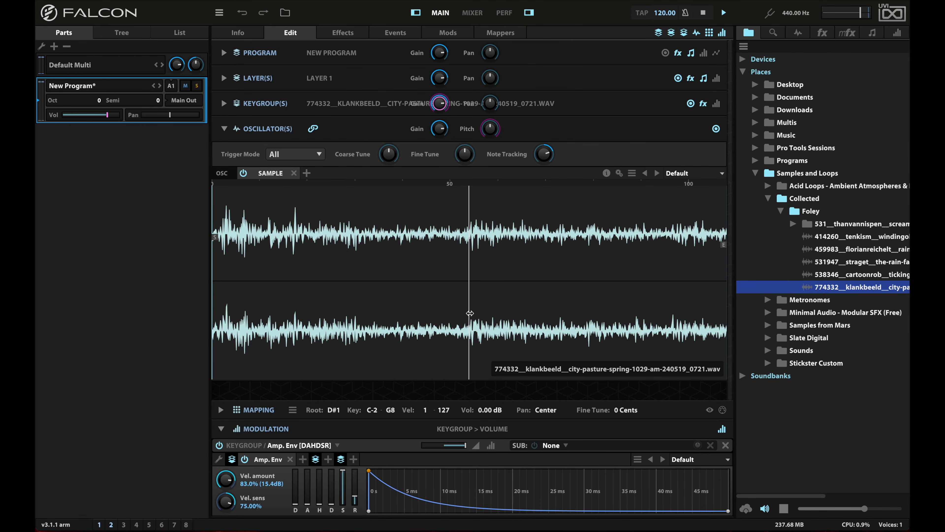
left_click(403, 212)
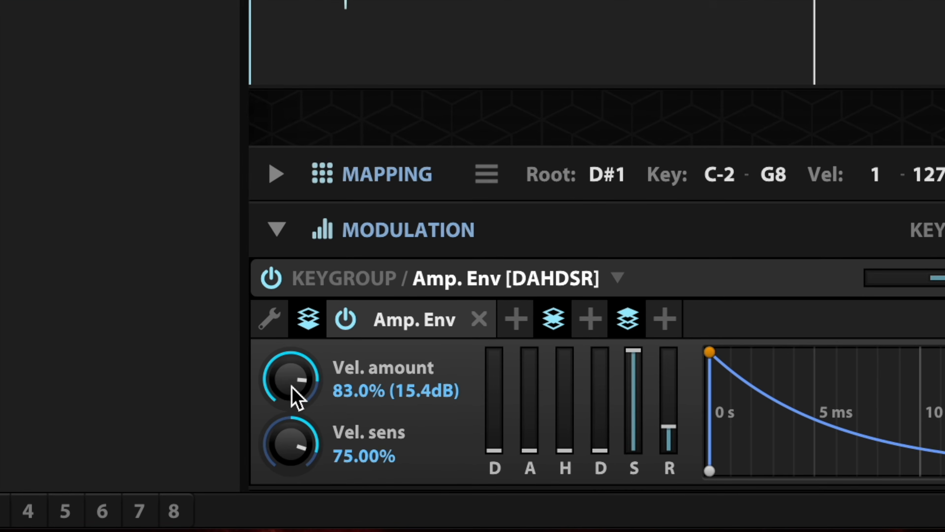
Set the amp envelope's velocity amount and velocity sensitivity both to 0%.
double_click(292, 385)
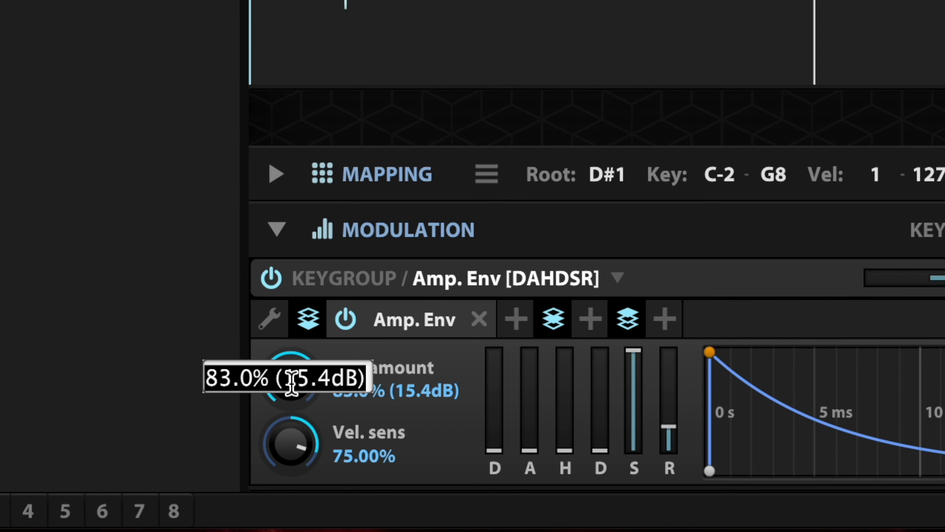
key("BackSpace")
key("Return")
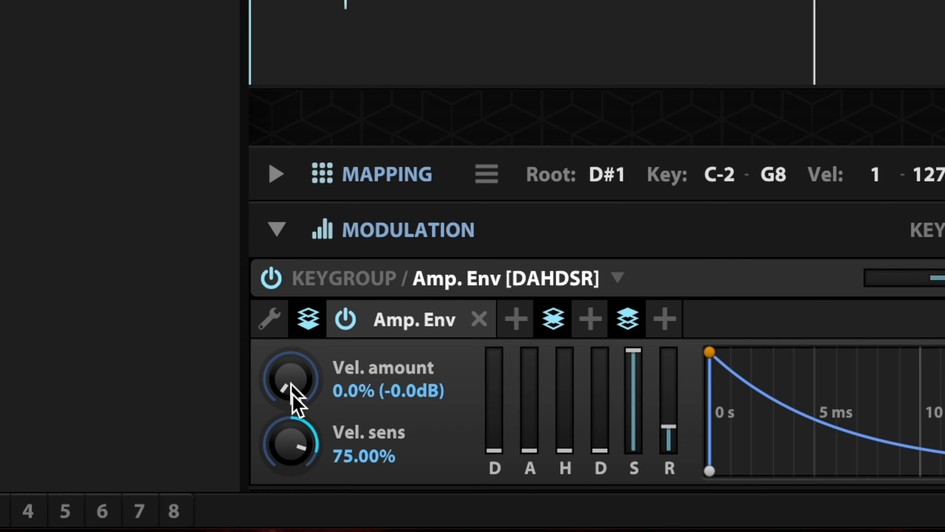
double_click(290, 443)
key("BackSpace")
key("Return")
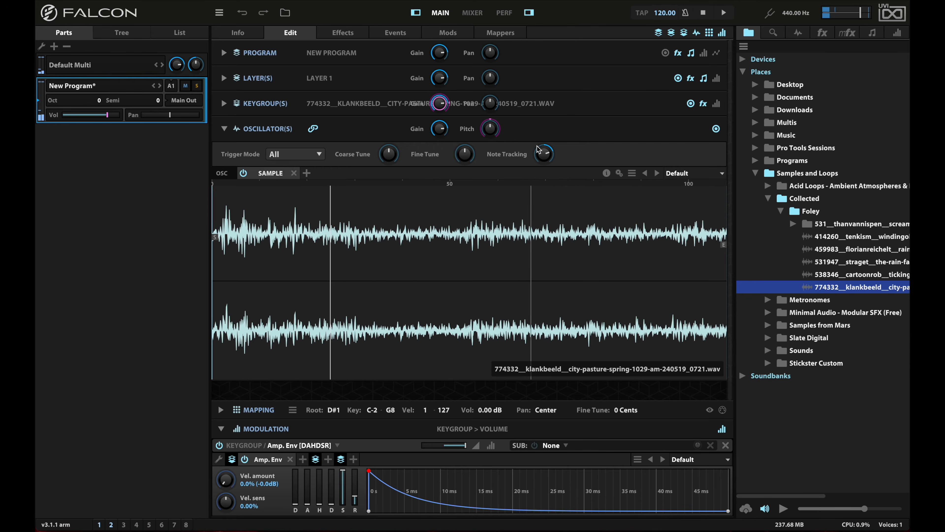
Select the waveform region from about 36 to 47 seconds and disable One Shot for the sample.
left_click(703, 12)
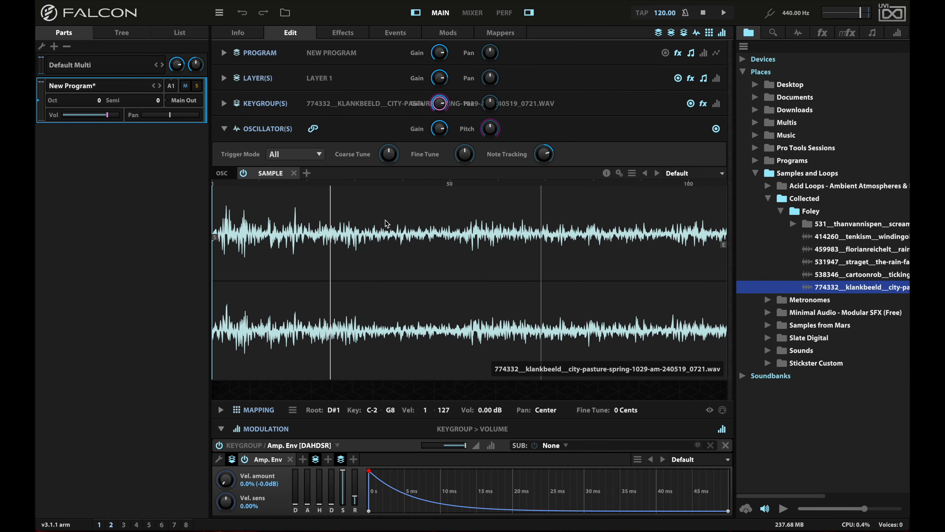
left_click_drag(383, 219, 434, 221)
left_click_drag(434, 221, 436, 221)
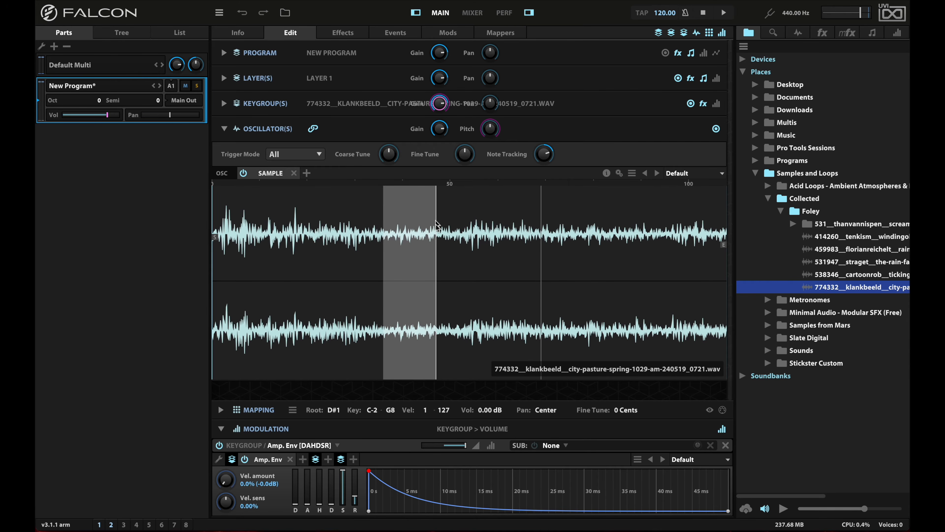
right_click(405, 261)
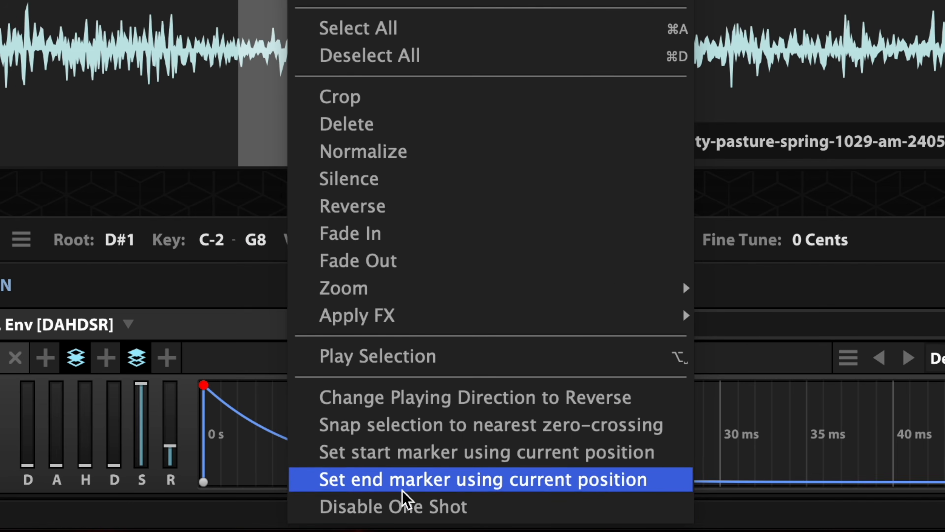
left_click(408, 507)
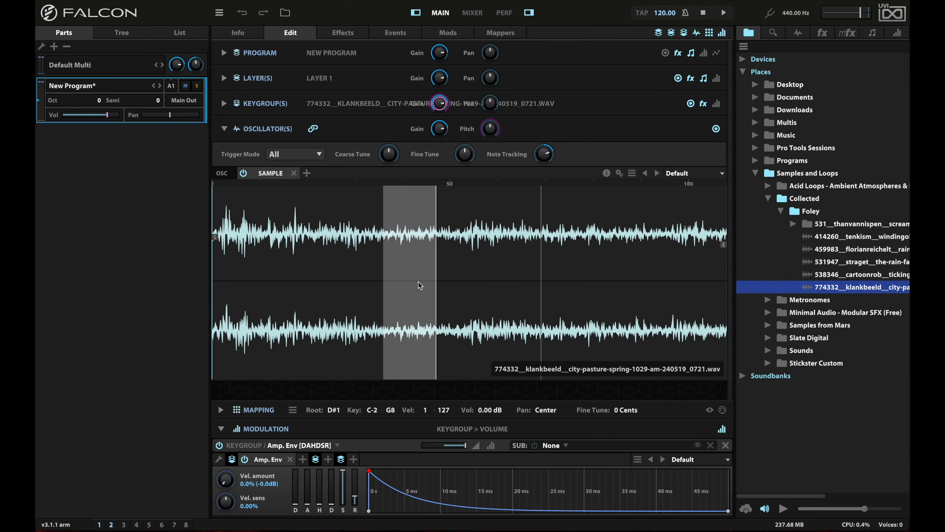
Create a forward loop from the selected waveform region.
right_click(404, 275)
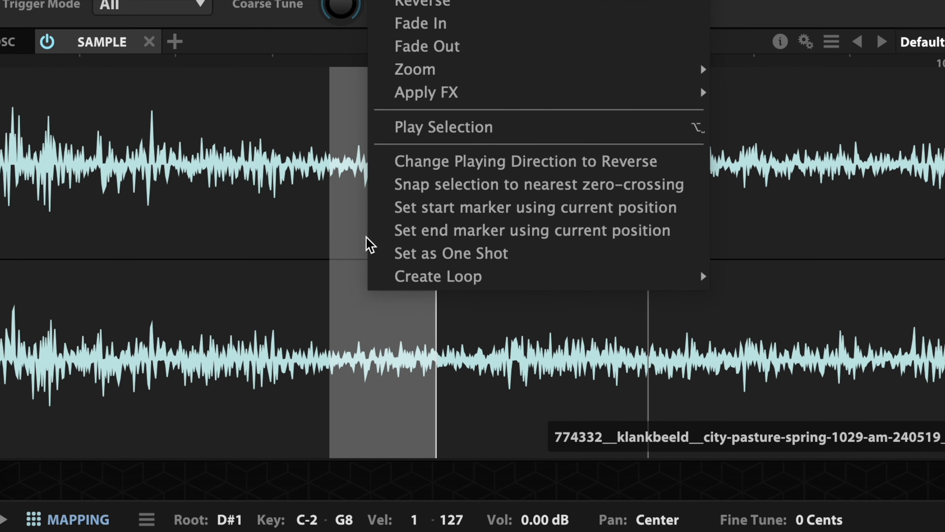
mouse_move(419, 290)
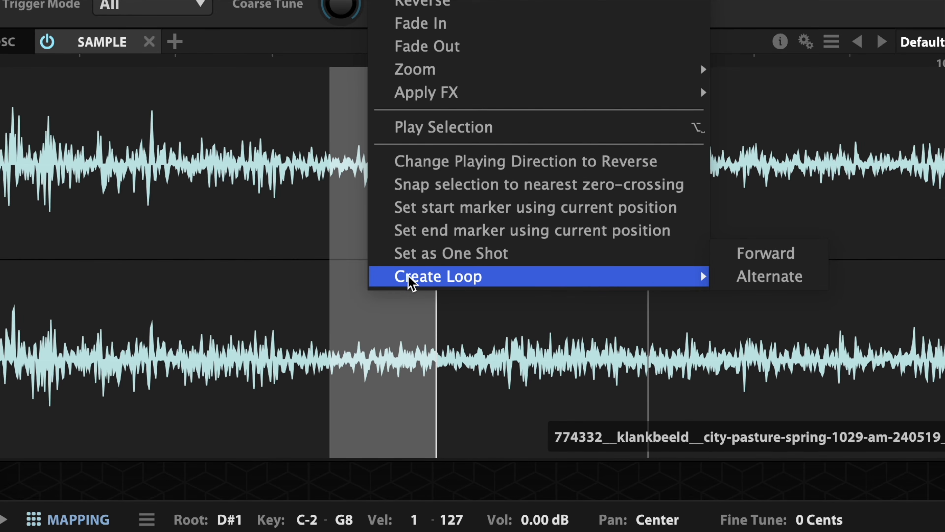
left_click(762, 257)
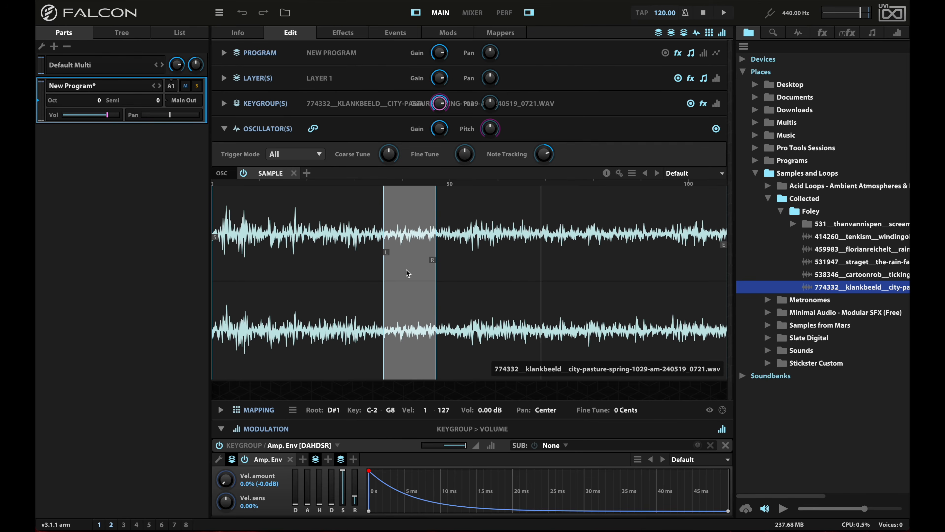
right_click(408, 273)
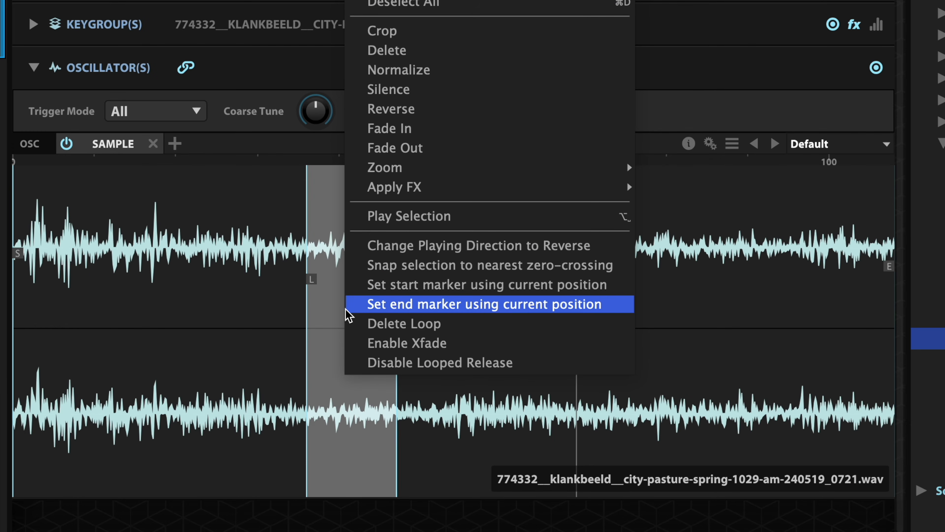
left_click(413, 266)
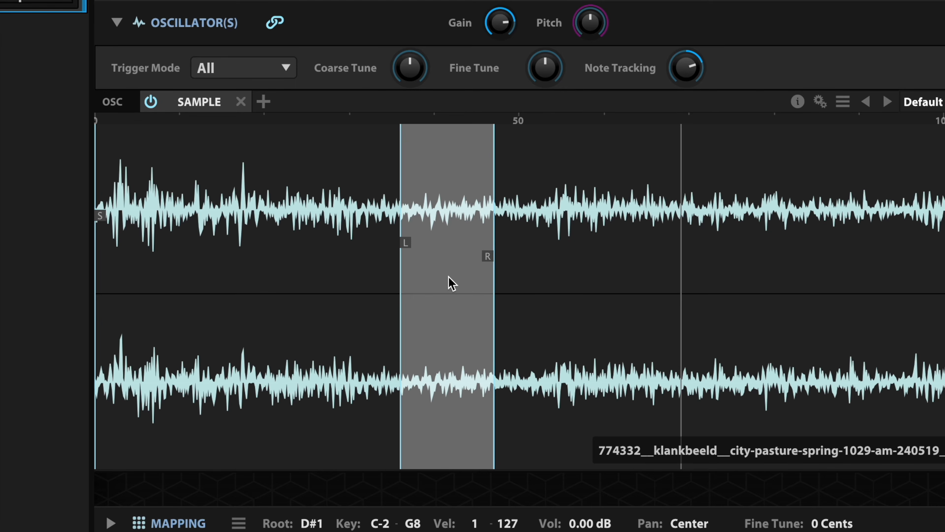
Set the sample's start and end markers to the boundaries of the selected loop region.
right_click(449, 277)
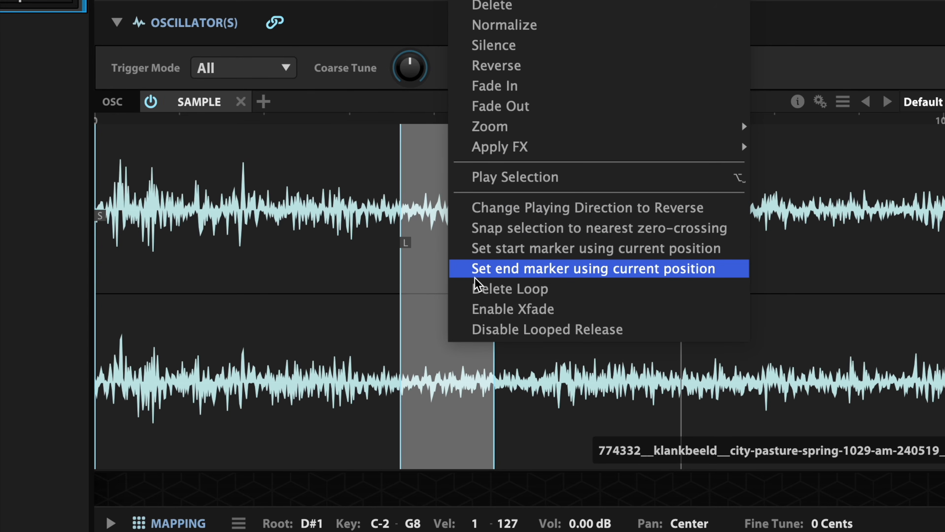
left_click(493, 249)
right_click(452, 274)
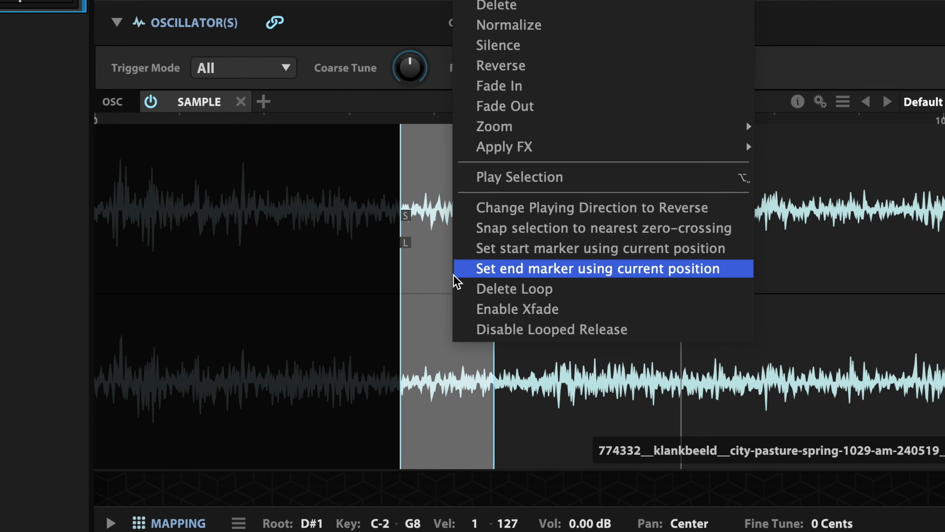
left_click(463, 274)
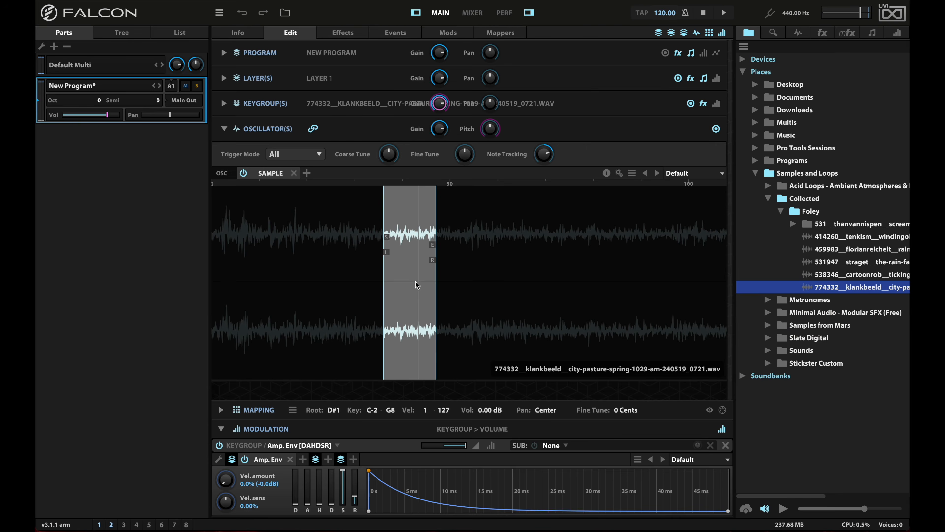
Enable the crossfade on the sample loop and extend it to about 0.2 seconds before the loop's end.
right_click(417, 285)
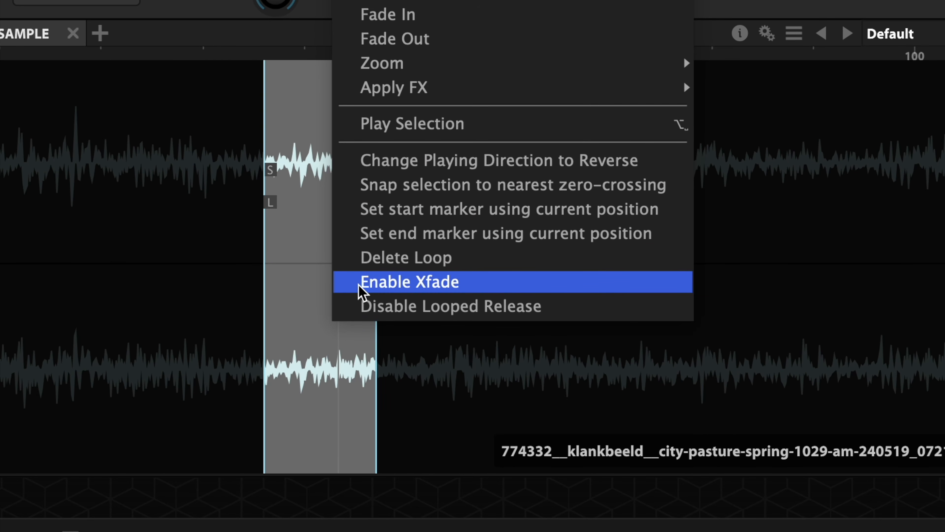
left_click(358, 285)
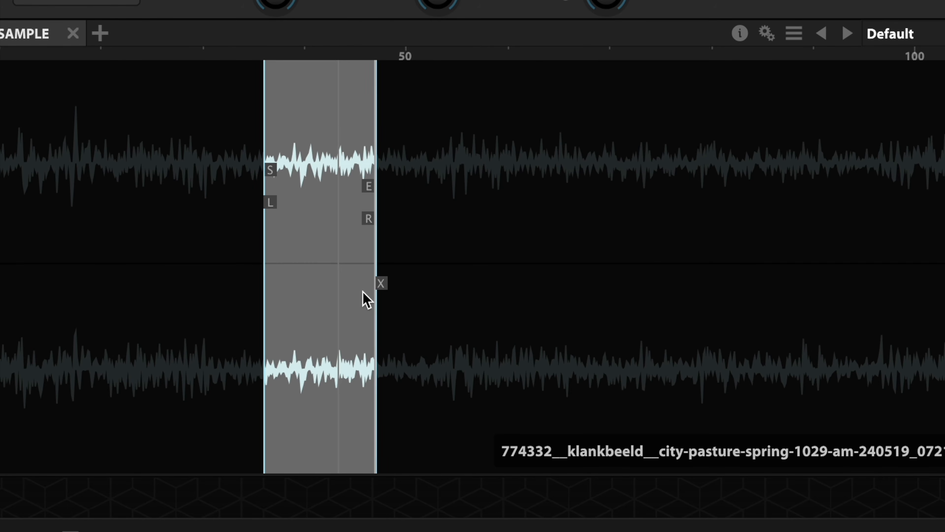
scroll(363, 300, "up", 5)
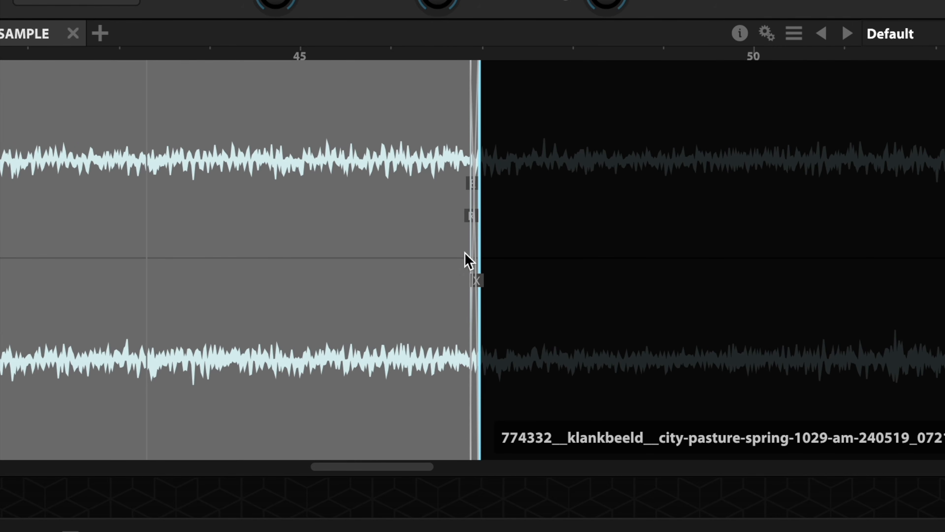
scroll(471, 357, "up", 2)
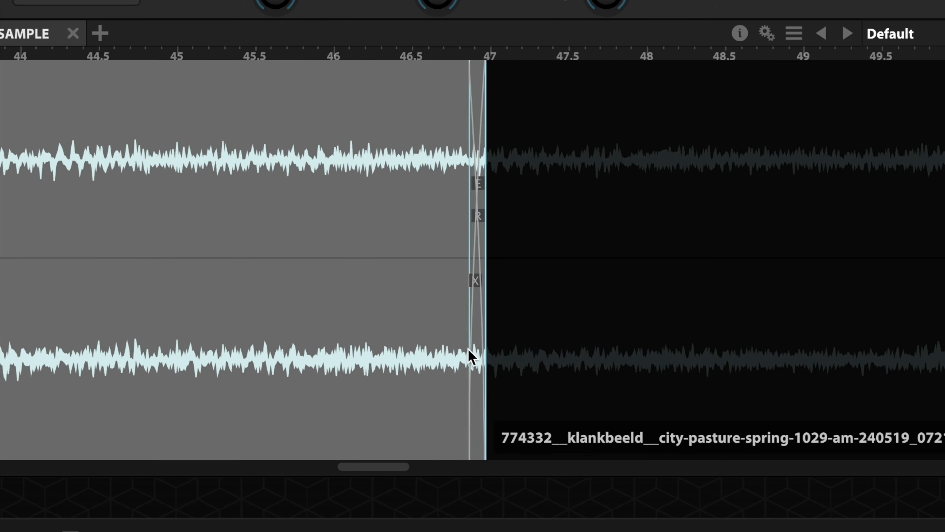
scroll(472, 357, "up", 1)
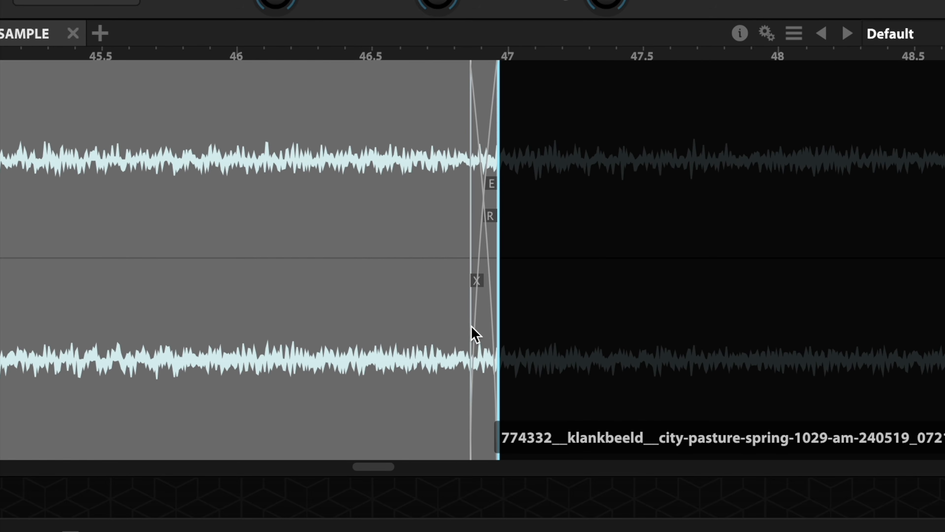
mouse_move(477, 281)
left_mouse_down()
mouse_move(434, 281)
mouse_move(468, 290)
mouse_move(372, 285)
mouse_move(484, 288)
left_mouse_up()
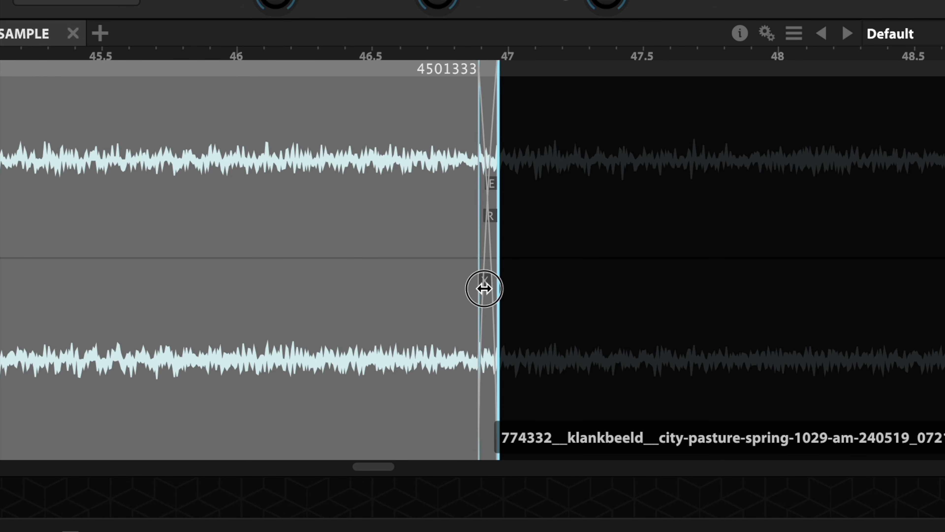
left_click_drag(485, 288, 454, 289)
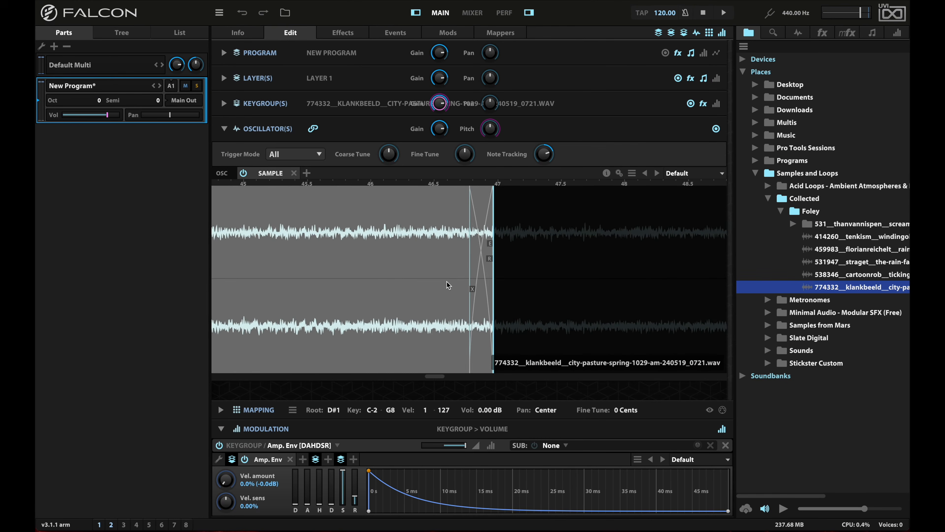
Print the loop's crossfade into the audio and crop the sample to the selected loop region.
scroll(399, 265, "down", 5)
scroll(447, 282, "down", 4)
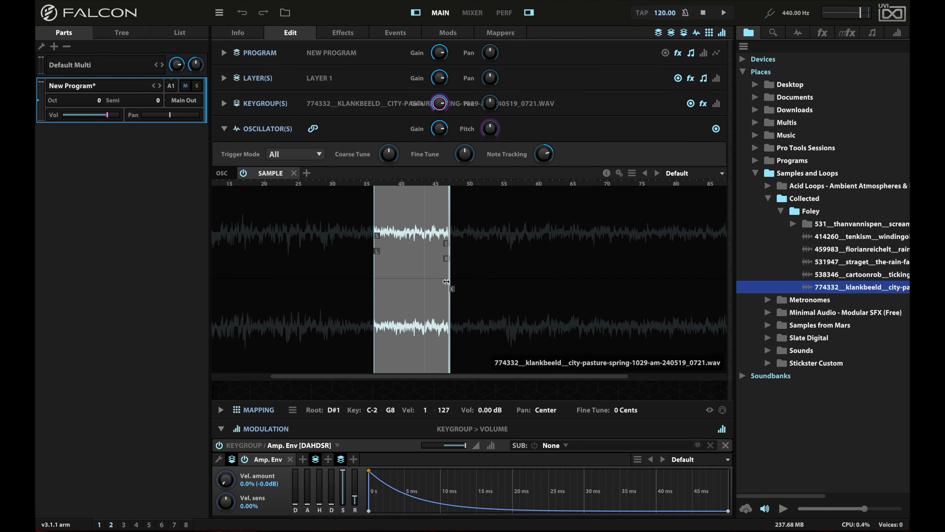
right_click(406, 284)
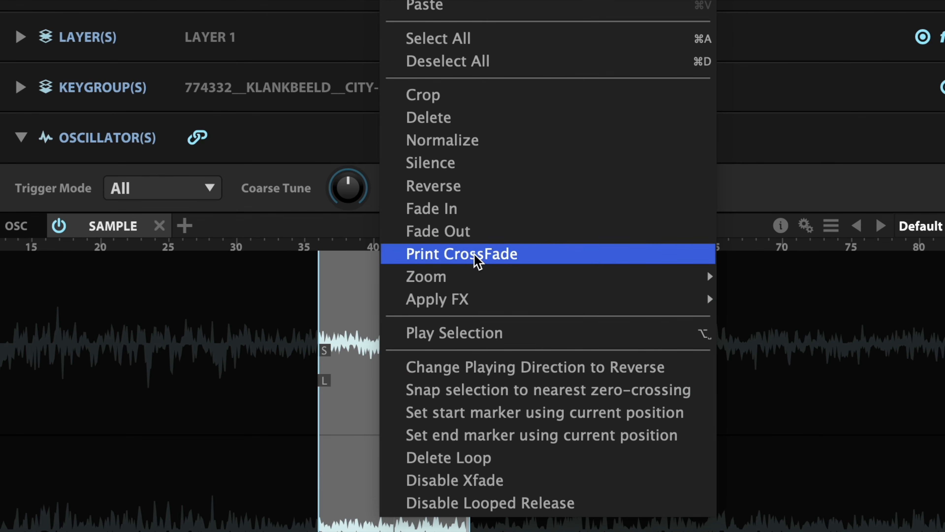
left_click(476, 256)
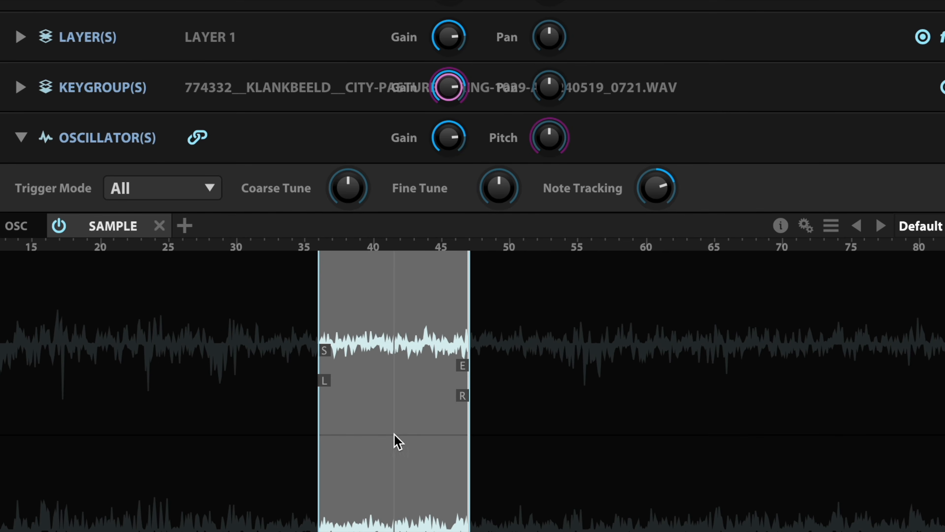
right_click(383, 437)
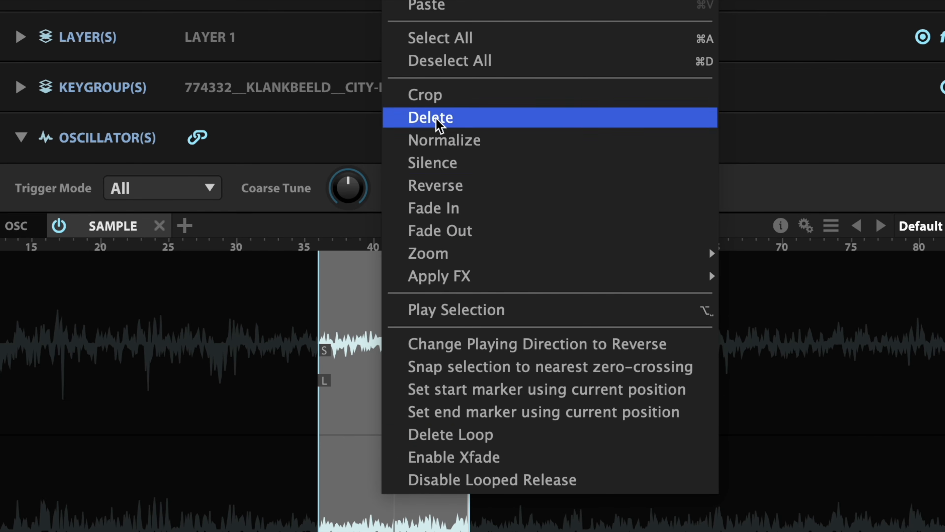
left_click(437, 101)
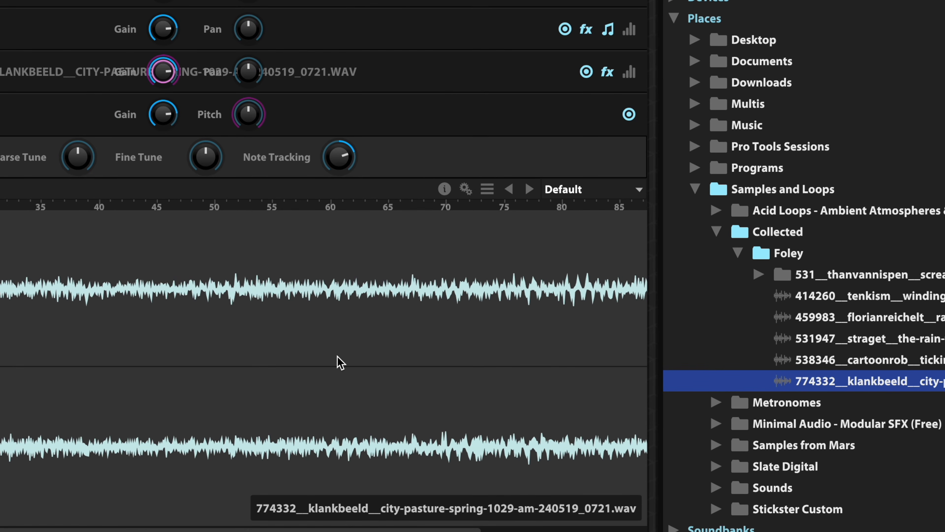
Save the cropped sample as "Grassy field" in the Loops folder under Samples and Loops > Stickster Custom > Falcon exports.
left_click(487, 189)
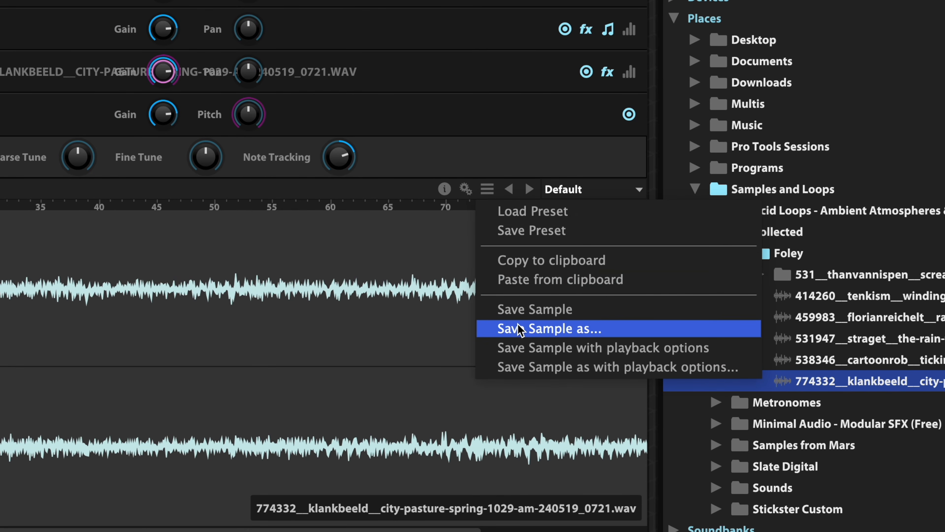
left_click(521, 328)
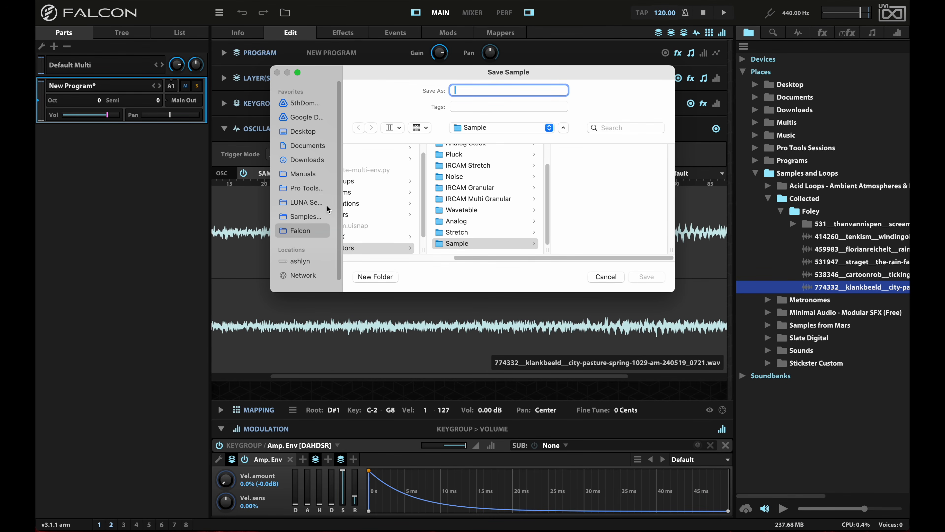
left_click(308, 216)
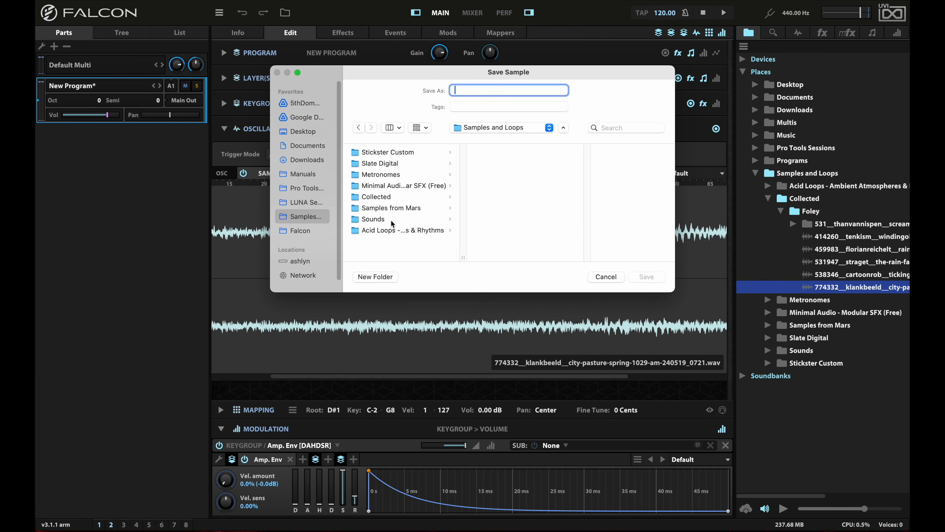
left_click(395, 152)
left_click(509, 151)
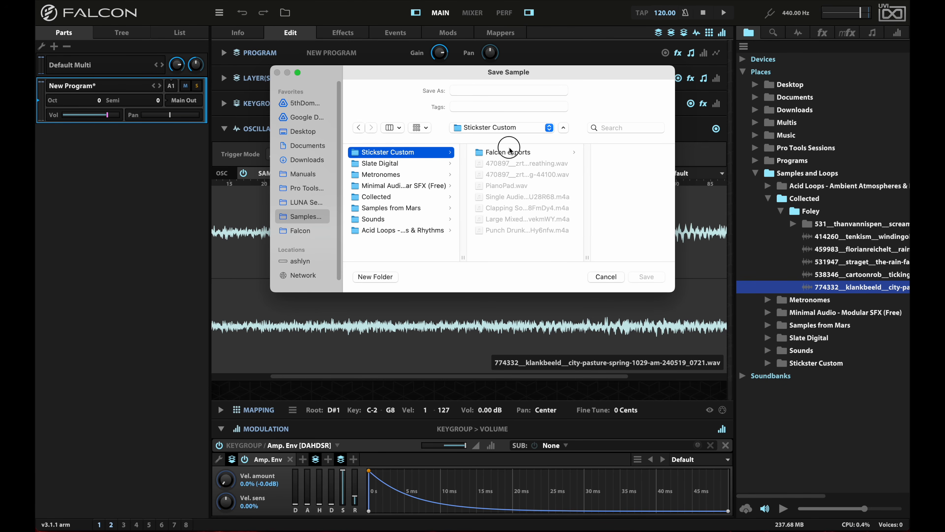
left_click(584, 164)
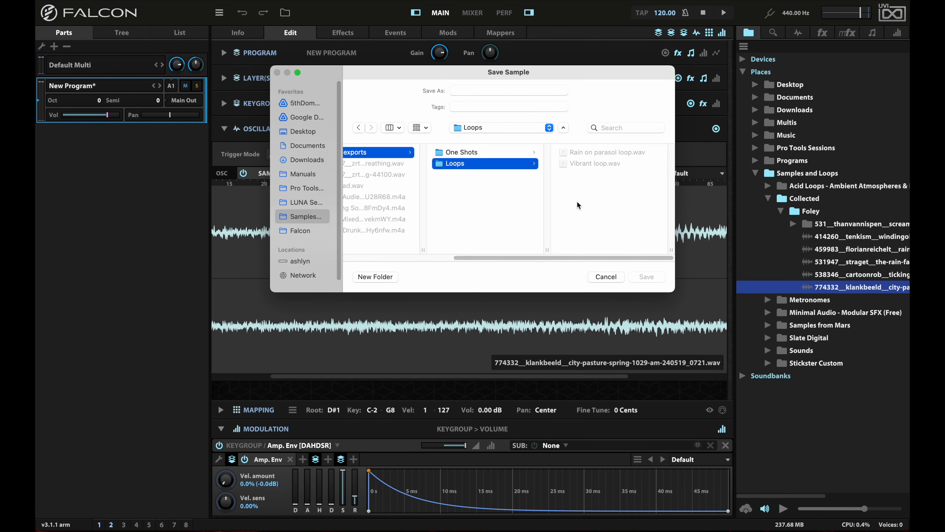
left_click(478, 90)
type("gra")
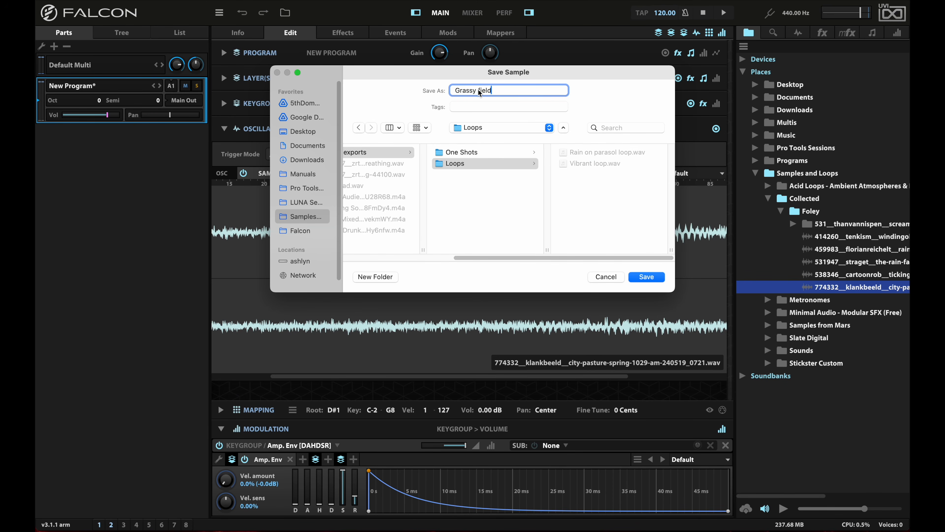
key("Return")
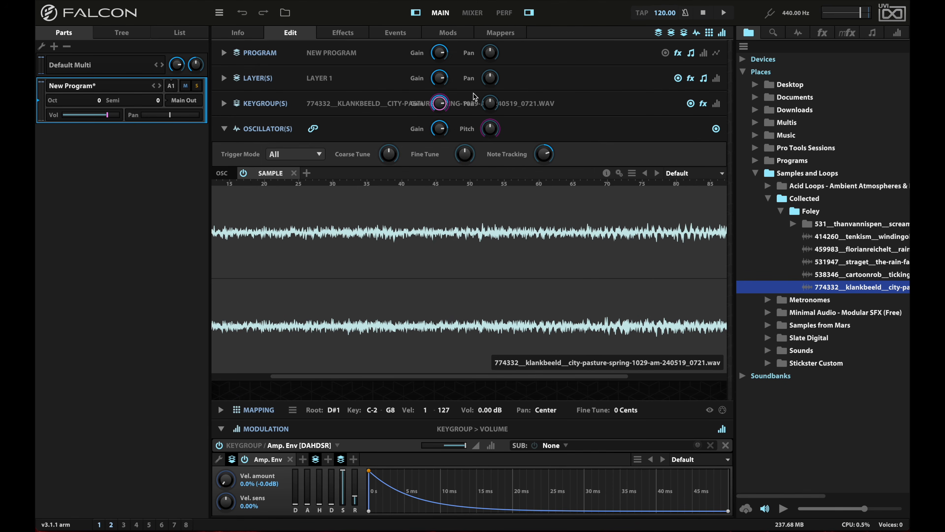